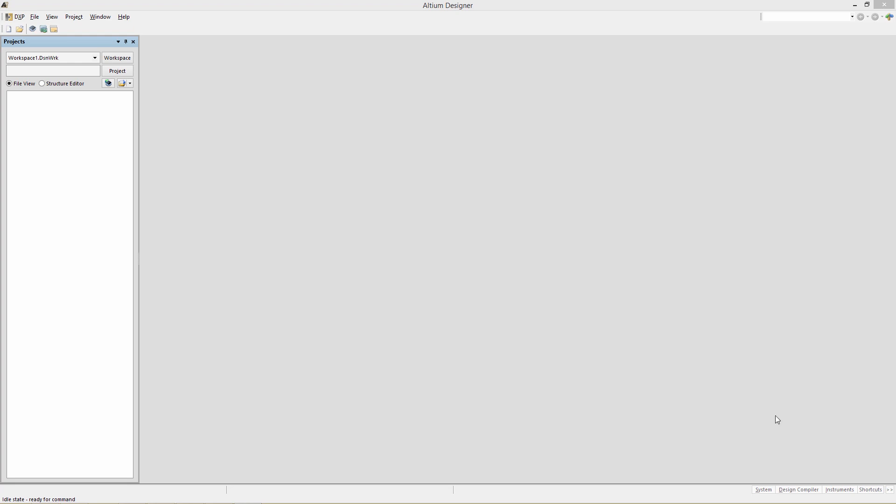
Step: Create a new PCB project named Parameters using the default template
{"action": "left_click", "coordinate": [35, 17]}
{"action": "mouse_move", "coordinate": [70, 28]}
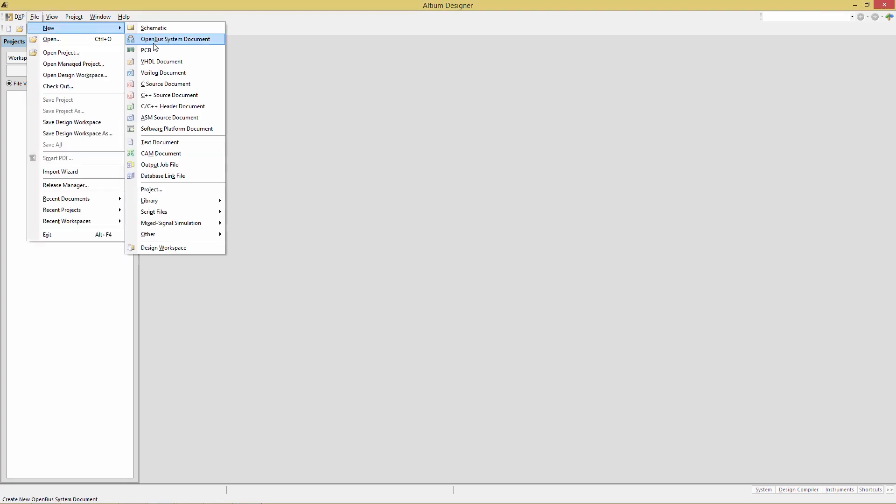
{"action": "left_click", "coordinate": [151, 190]}
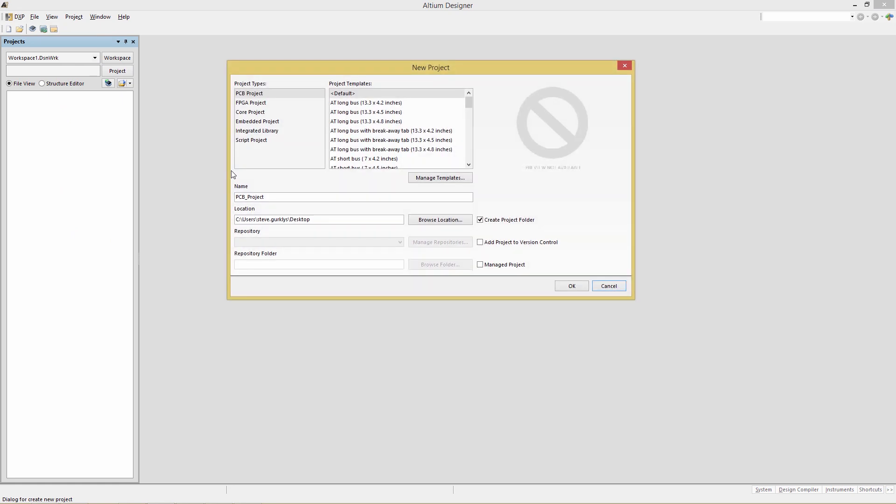
{"action": "left_click", "coordinate": [247, 94]}
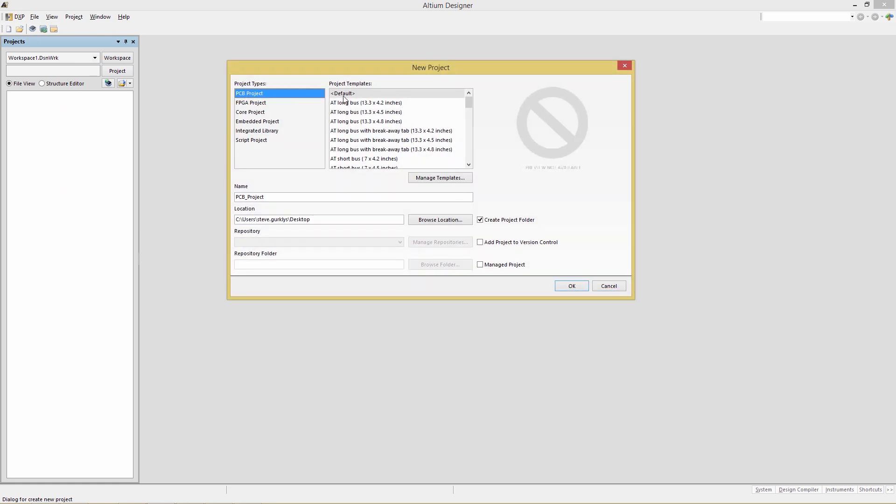
{"action": "left_click", "coordinate": [271, 197]}
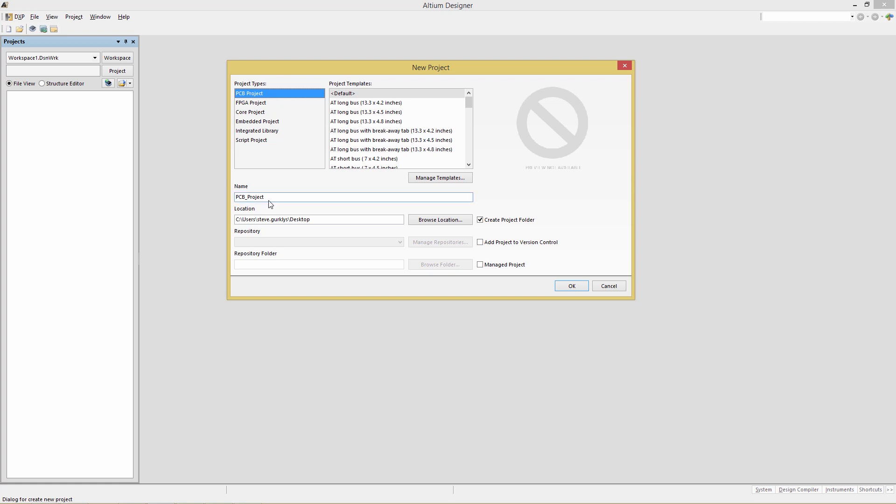
{"action": "left_click_drag", "start_coordinate": [270, 197], "coordinate": [218, 202]}
{"action": "type", "text": "Para"}
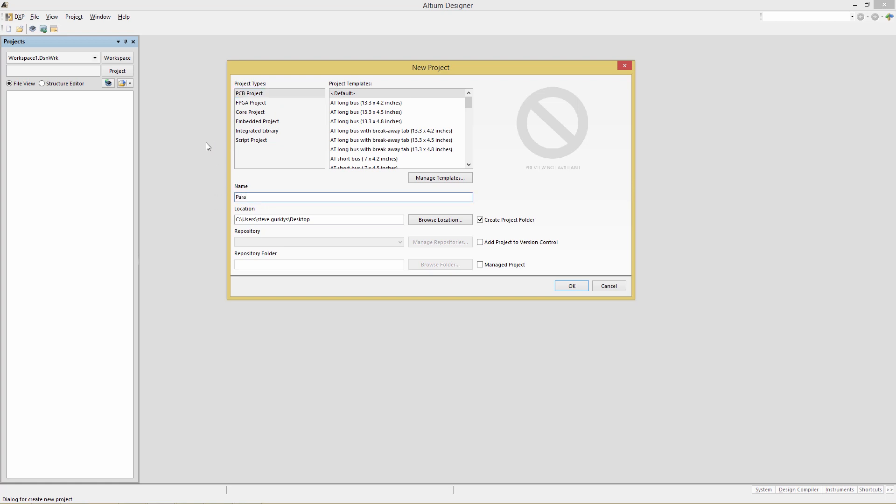
{"action": "type", "text": "meters"}
{"action": "left_click", "coordinate": [562, 288]}
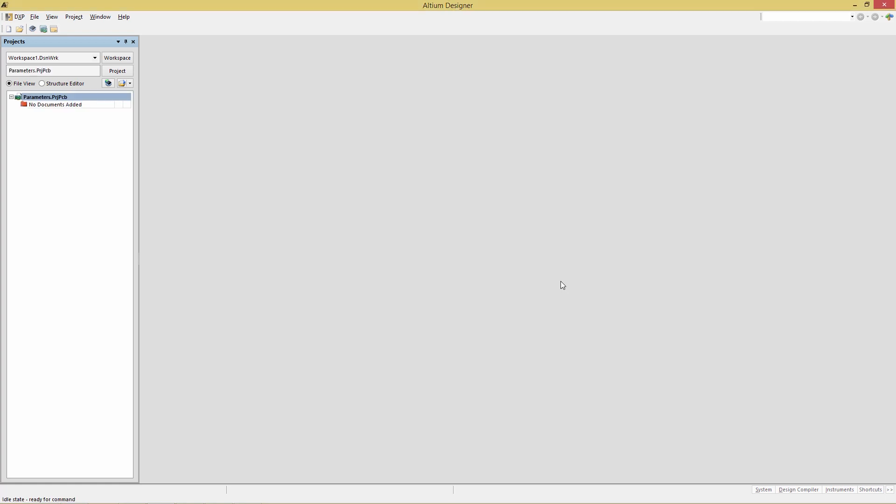
Step: Add a new schematic sheet to the Parameters project
{"action": "left_click", "coordinate": [35, 18]}
{"action": "mouse_move", "coordinate": [51, 28]}
{"action": "left_click", "coordinate": [136, 28]}
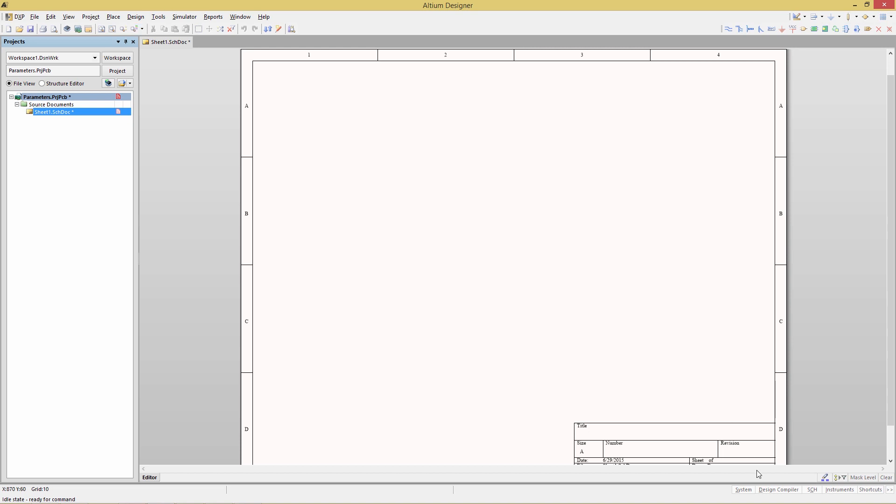
Step: Show the component libraries and switch to Miscellaneous Devices.IntLib
{"action": "left_click", "coordinate": [741, 491]}
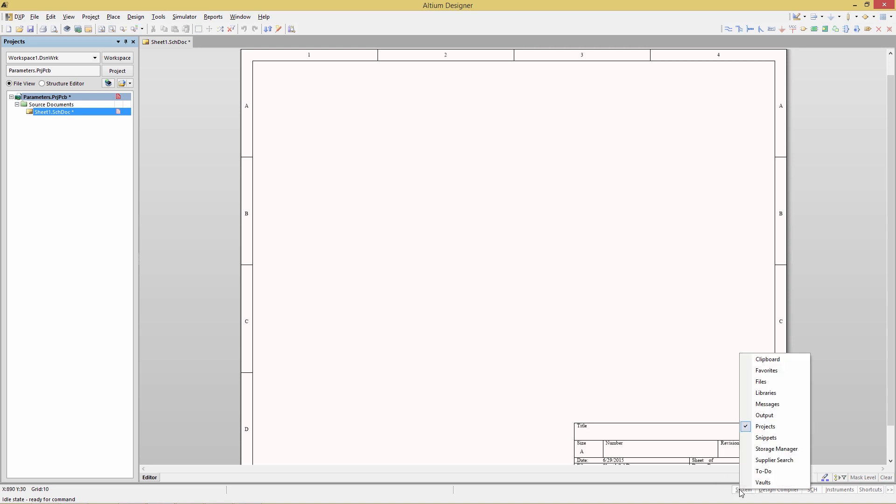
{"action": "left_click", "coordinate": [765, 395]}
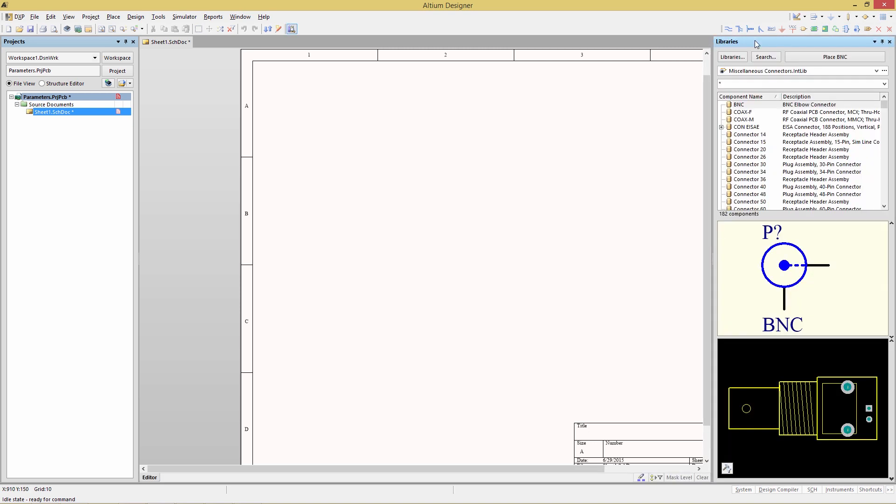
{"action": "left_click", "coordinate": [875, 71]}
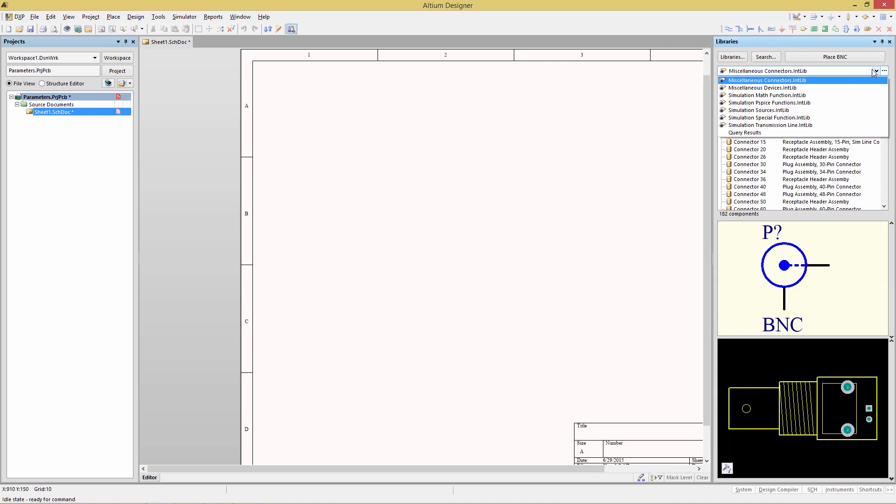
{"action": "left_click", "coordinate": [781, 87]}
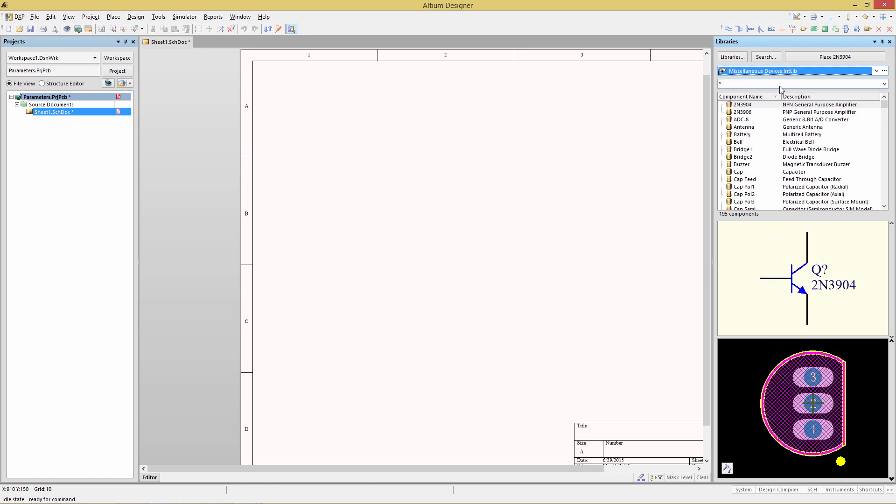
Step: Place the Cap capacitor in the upper part of the schematic sheet
{"action": "left_click", "coordinate": [746, 172]}
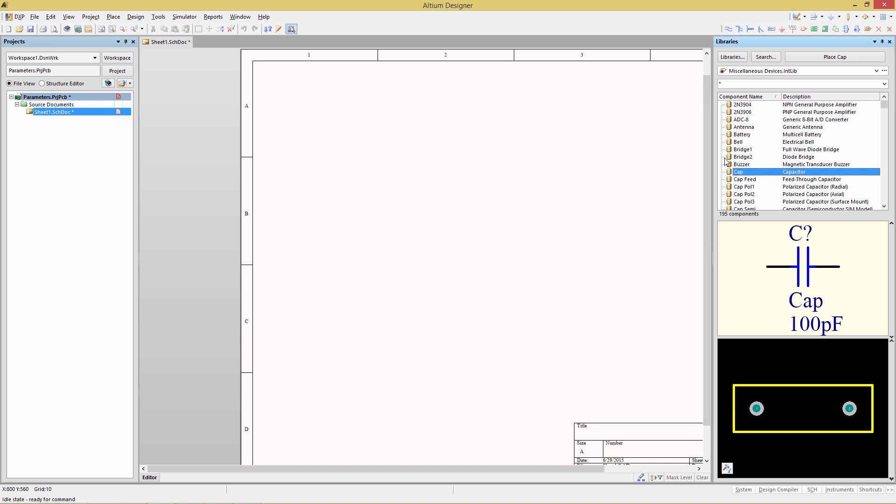
{"action": "left_click_drag", "start_coordinate": [732, 172], "coordinate": [420, 143]}
{"action": "scroll", "coordinate": [420, 142], "scroll_direction": "up", "scroll_amount": 4, "text": "ctrl"}
{"action": "right_click_drag", "start_coordinate": [522, 190], "coordinate": [493, 191]}
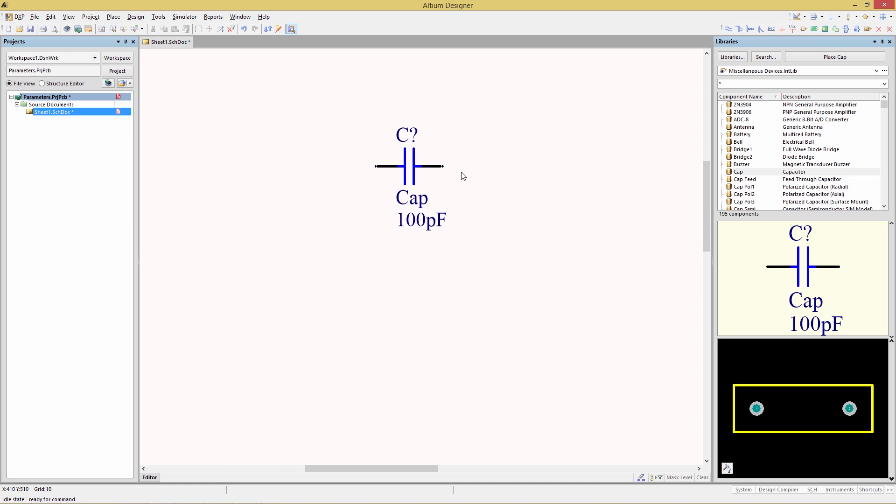
Step: Open the placed capacitor's properties, widen the Name and Type columns of its model list and select the Simulation model
{"action": "double_click", "coordinate": [409, 165]}
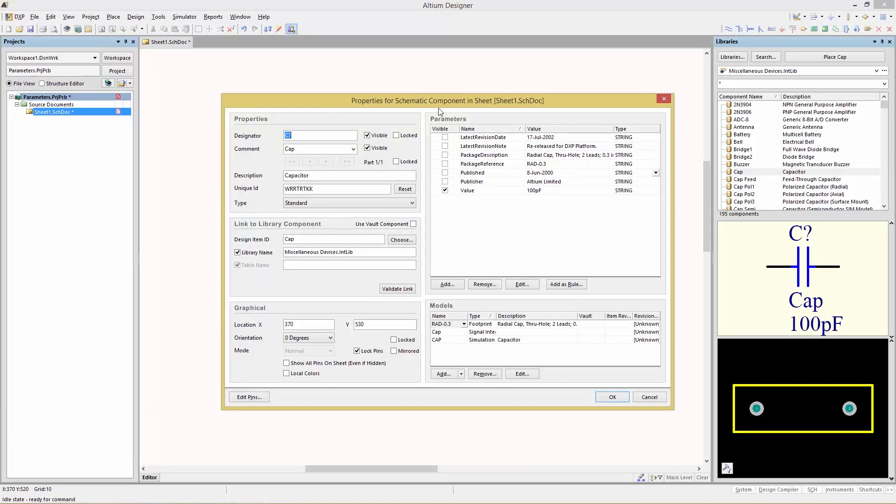
{"action": "left_click_drag", "start_coordinate": [496, 316], "coordinate": [535, 316]}
{"action": "left_click_drag", "start_coordinate": [469, 317], "coordinate": [480, 317]}
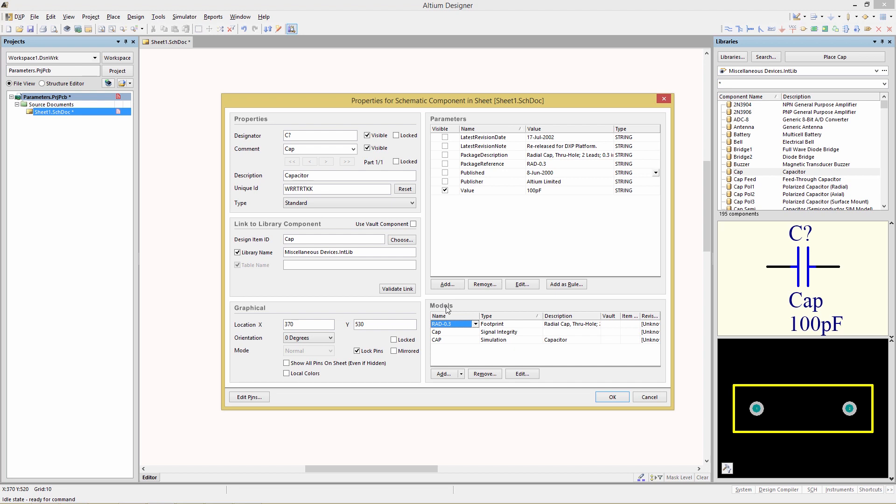
{"action": "left_click", "coordinate": [493, 324]}
{"action": "left_click", "coordinate": [498, 332]}
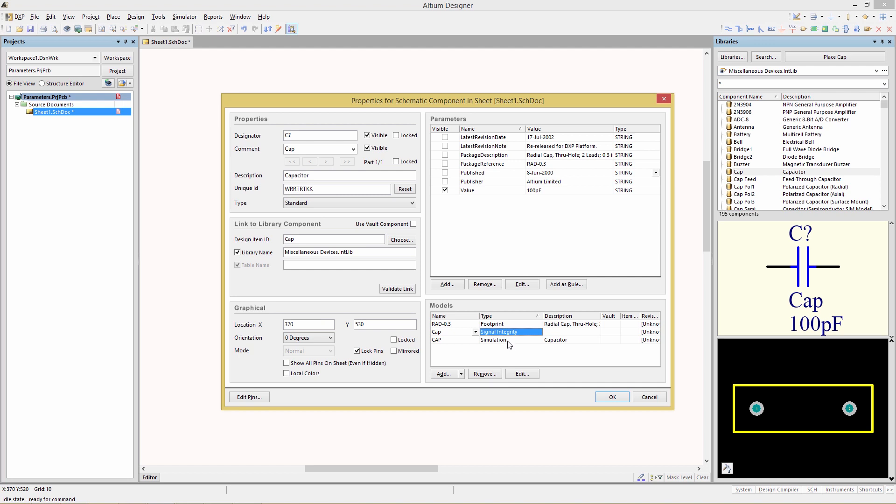
{"action": "left_click", "coordinate": [508, 340]}
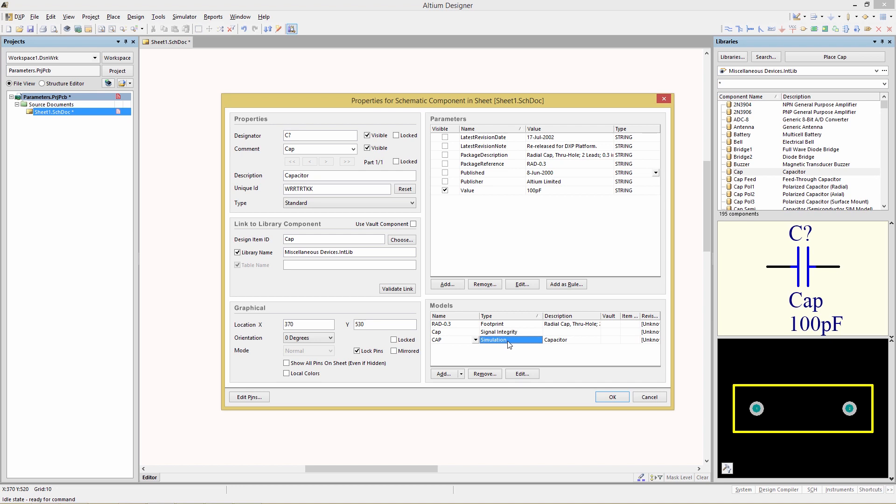
Step: Set the capacitor's simulation model value to 0.02uF, check the port map and netlist preview, and accept the changes
{"action": "left_click", "coordinate": [522, 375]}
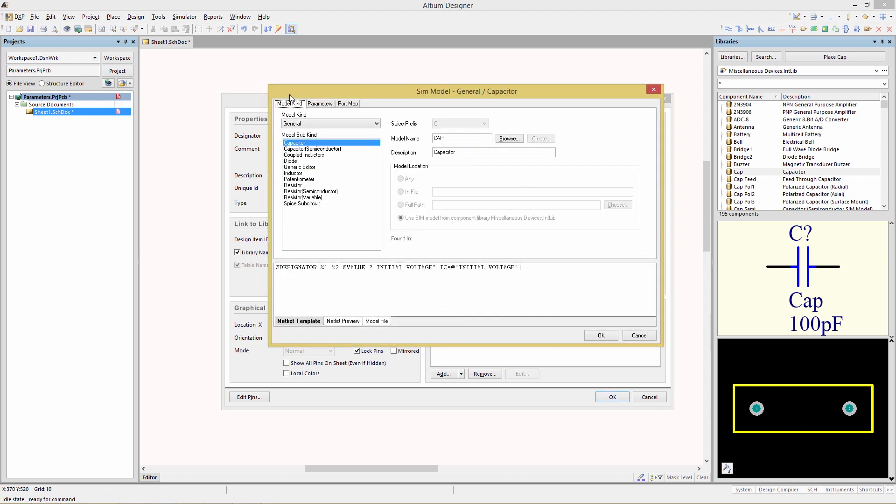
{"action": "left_click", "coordinate": [349, 104]}
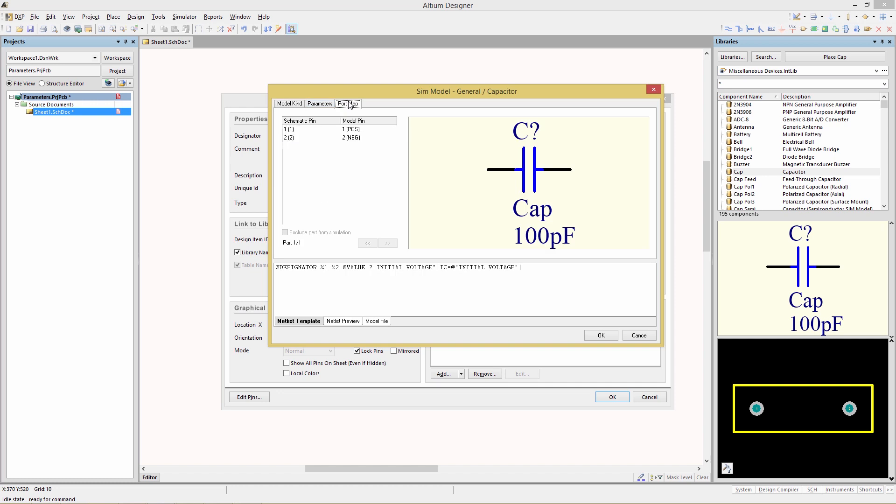
{"action": "left_click", "coordinate": [322, 104]}
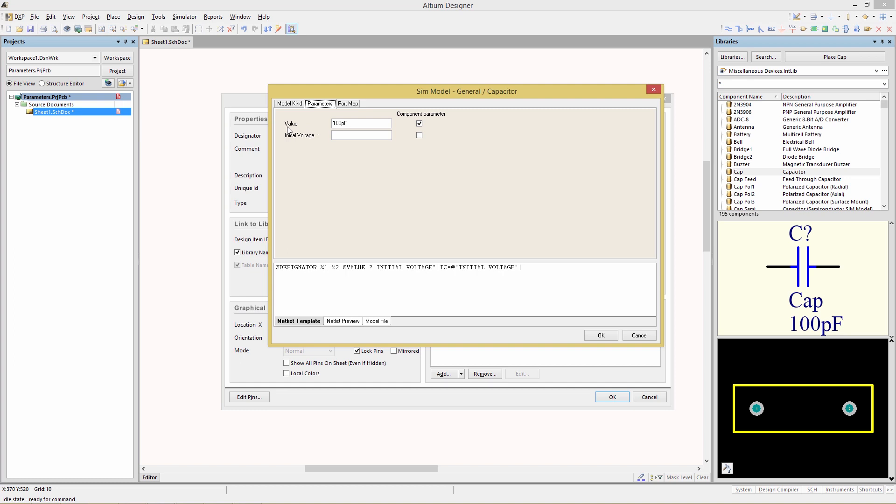
{"action": "double_click", "coordinate": [355, 125]}
{"action": "type", "text": "0.02uF"}
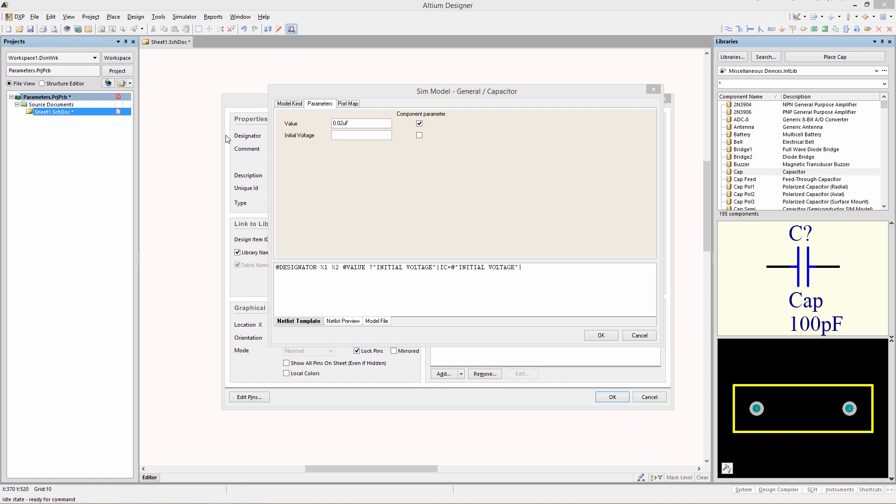
{"action": "left_click", "coordinate": [344, 321]}
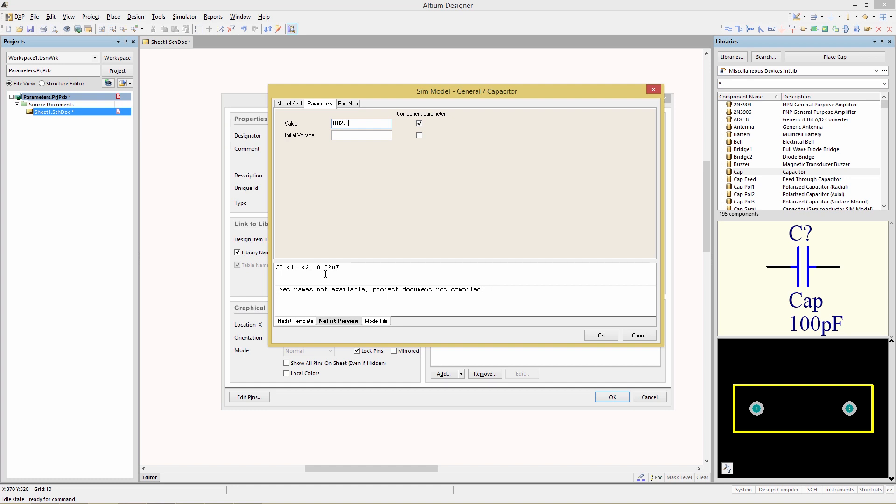
{"action": "left_click", "coordinate": [598, 336]}
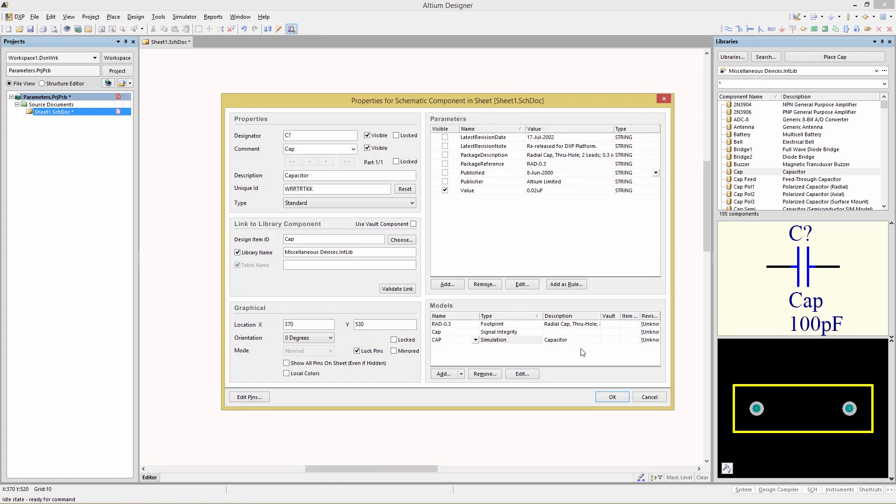
{"action": "left_click", "coordinate": [608, 397]}
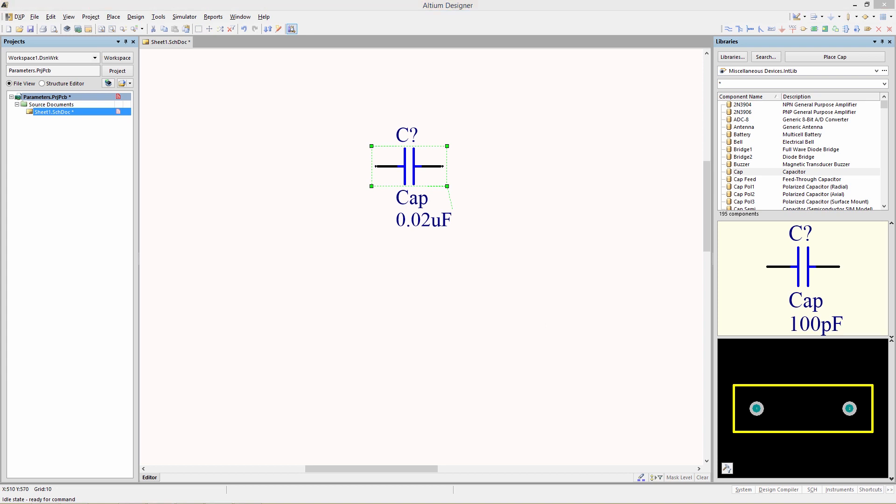
Step: Search the simulation libraries for VSRC in place of the previous query
{"action": "left_click", "coordinate": [765, 57]}
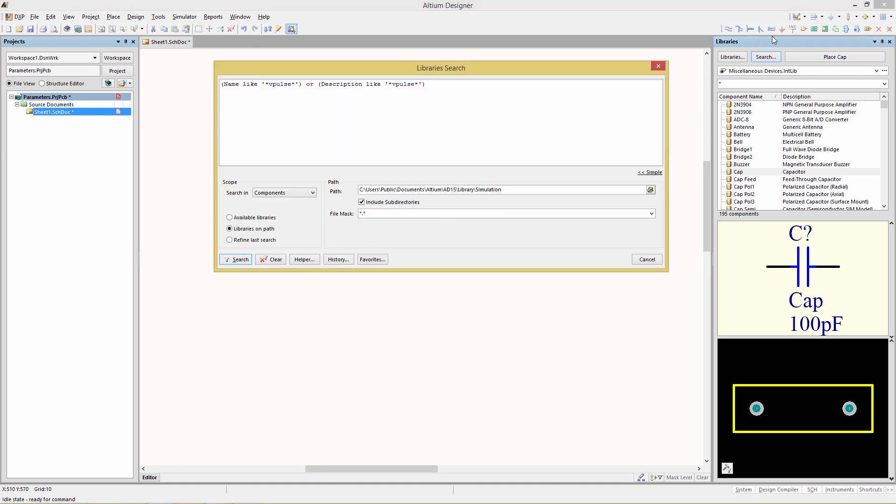
{"action": "left_click_drag", "start_coordinate": [426, 84], "coordinate": [157, 61]}
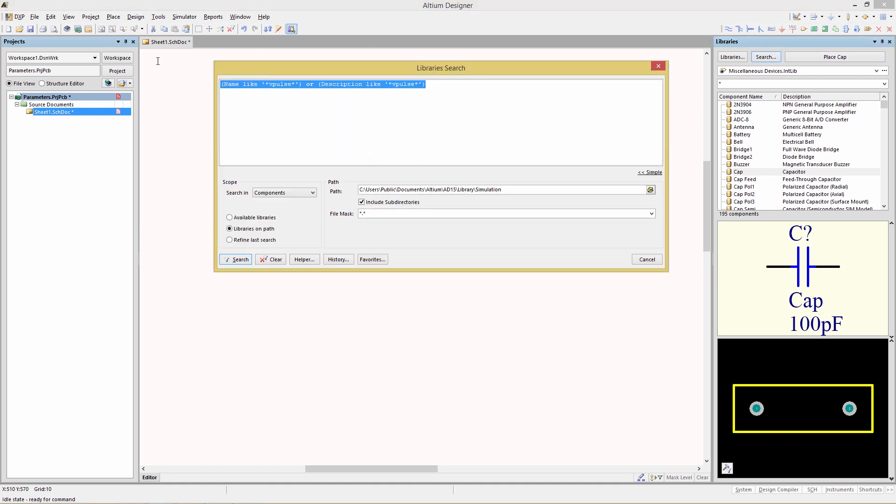
{"action": "key", "text": "Delete"}
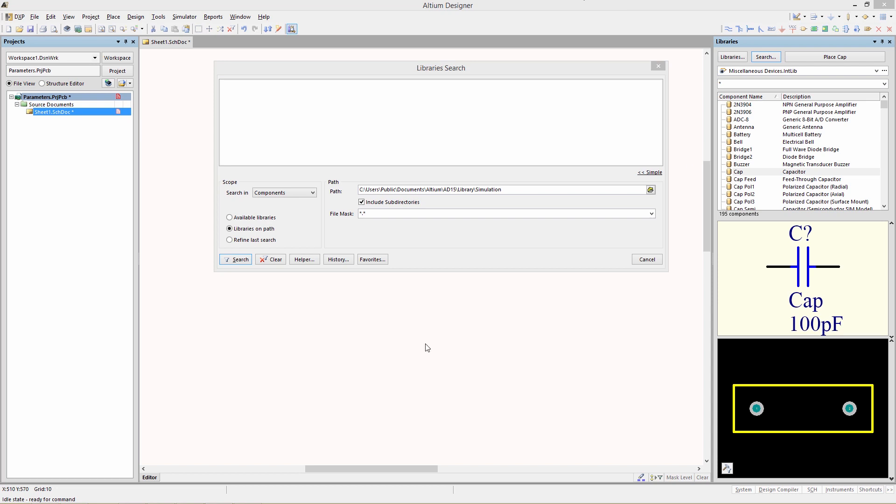
{"action": "left_click", "coordinate": [316, 81]}
{"action": "type", "text": "VsRC"}
{"action": "left_click", "coordinate": [238, 259]}
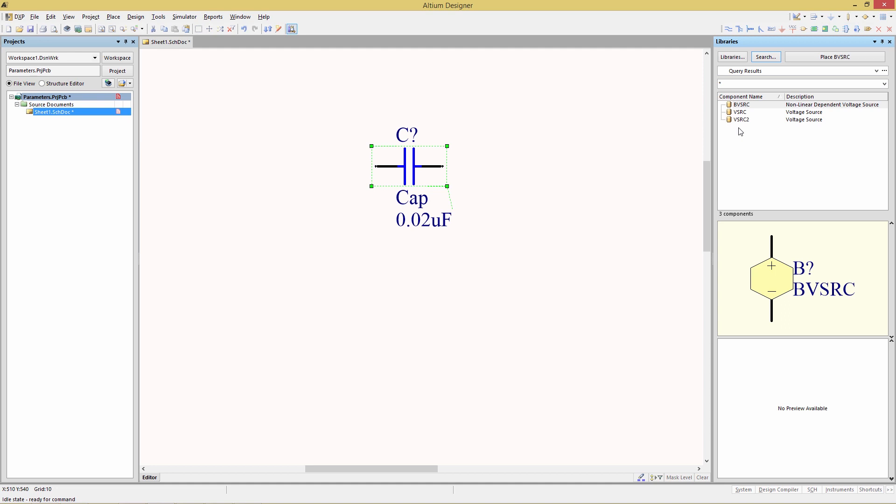
Step: Place the VSRC voltage source on the sheet, below and to the left of the capacitor
{"action": "left_click", "coordinate": [735, 114]}
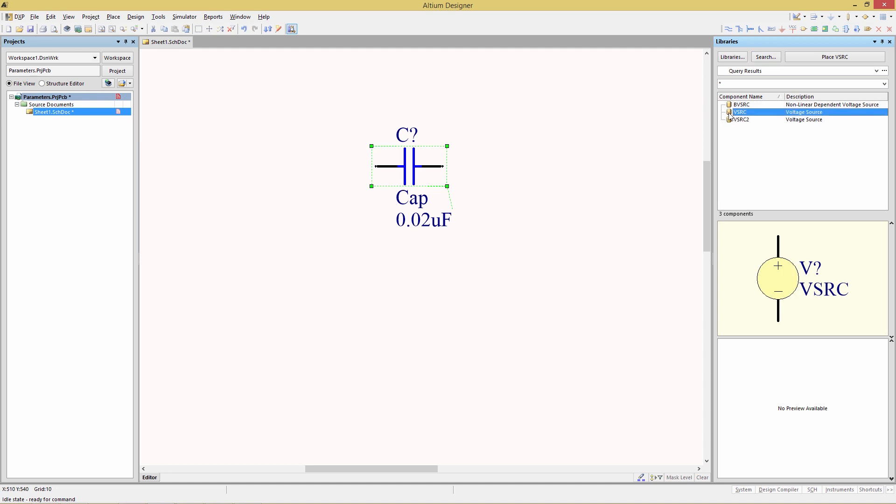
{"action": "left_click_drag", "start_coordinate": [729, 116], "coordinate": [202, 184]}
{"action": "scroll", "coordinate": [275, 278], "scroll_direction": "down", "scroll_amount": 1}
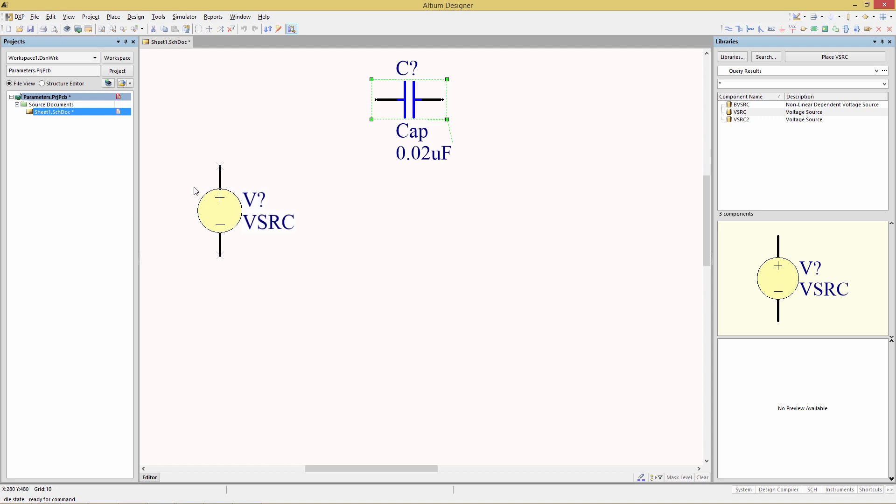
{"action": "right_click_drag", "start_coordinate": [201, 194], "coordinate": [353, 246]}
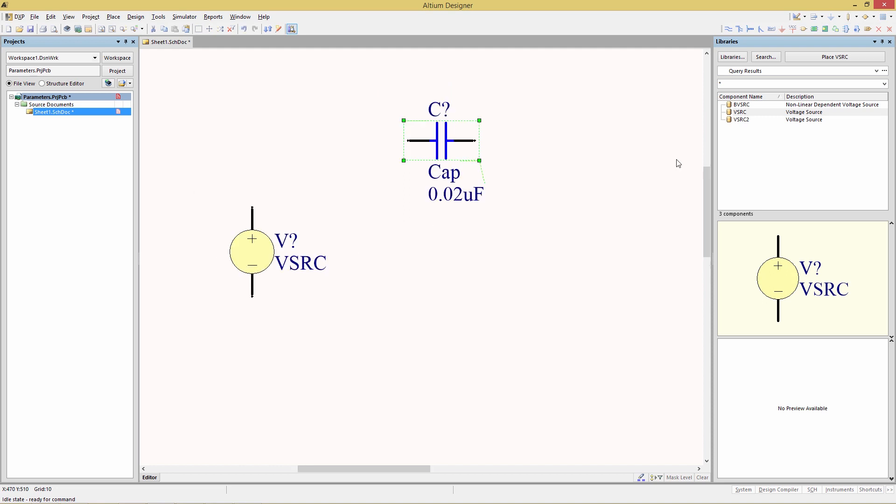
Step: Search the simulation libraries for VPULSE
{"action": "left_click", "coordinate": [758, 58]}
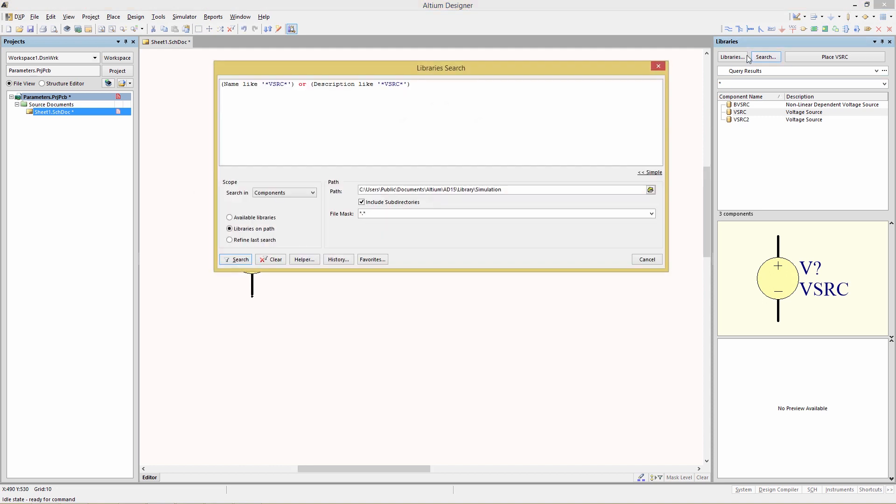
{"action": "left_click_drag", "start_coordinate": [423, 88], "coordinate": [180, 95]}
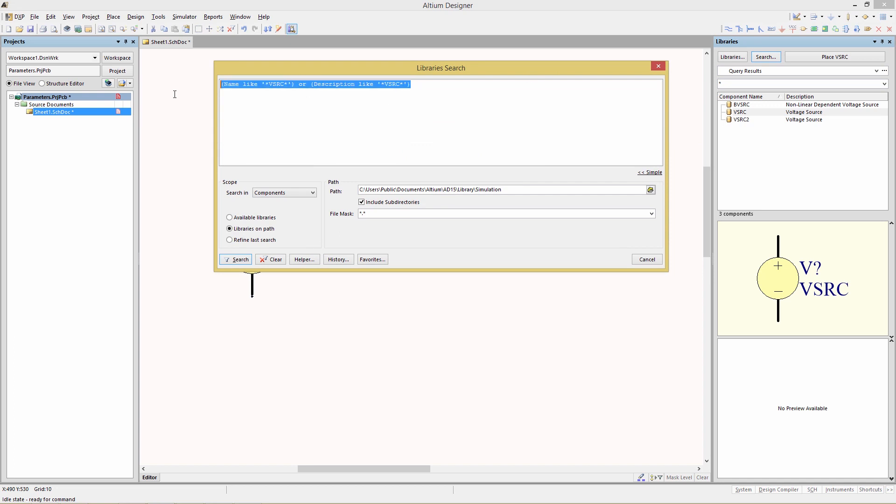
{"action": "type", "text": "VP"}
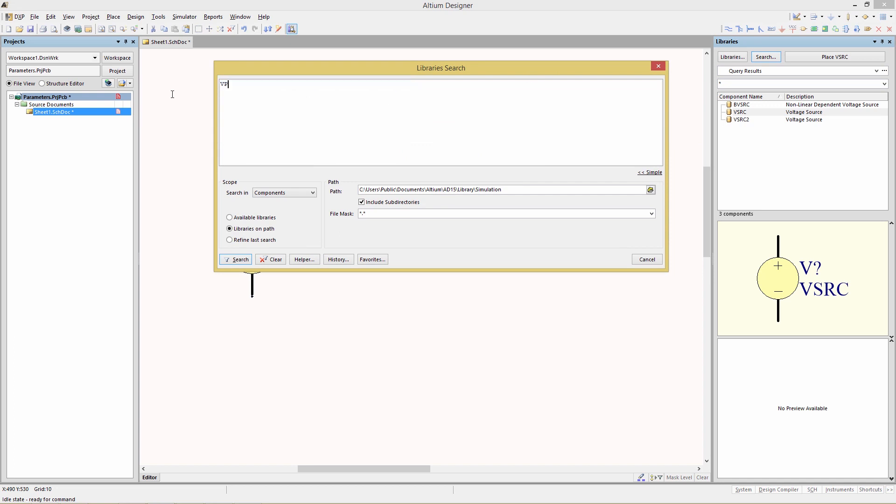
{"action": "type", "text": "ULSE"}
{"action": "left_click", "coordinate": [236, 260]}
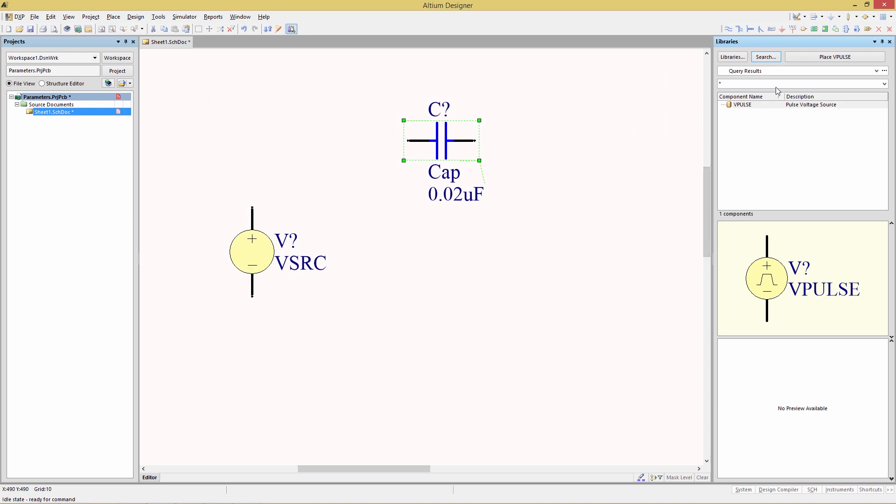
Step: Place the VPULSE pulse voltage source on the sheet, below and to the right of the capacitor, level with VSRC
{"action": "left_click_drag", "start_coordinate": [733, 106], "coordinate": [547, 232]}
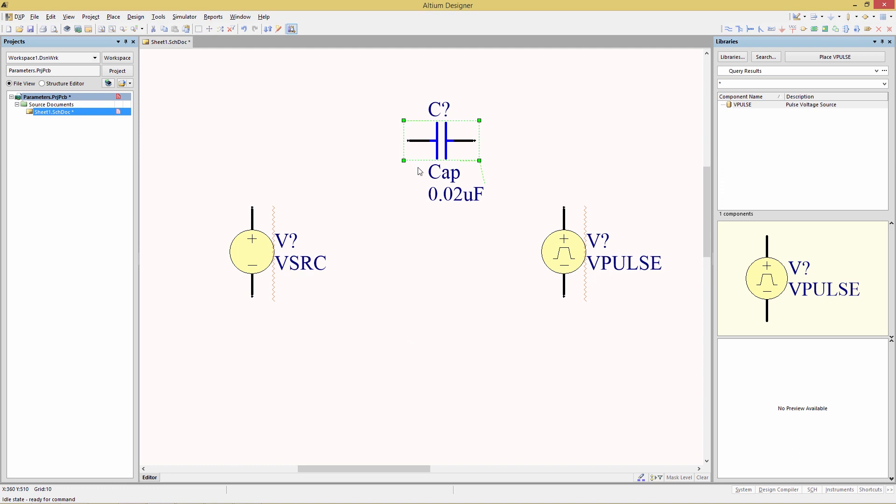
Step: Set the Value parameter of the VSRC source's simulation model to 5V and accept the component properties
{"action": "double_click", "coordinate": [256, 258]}
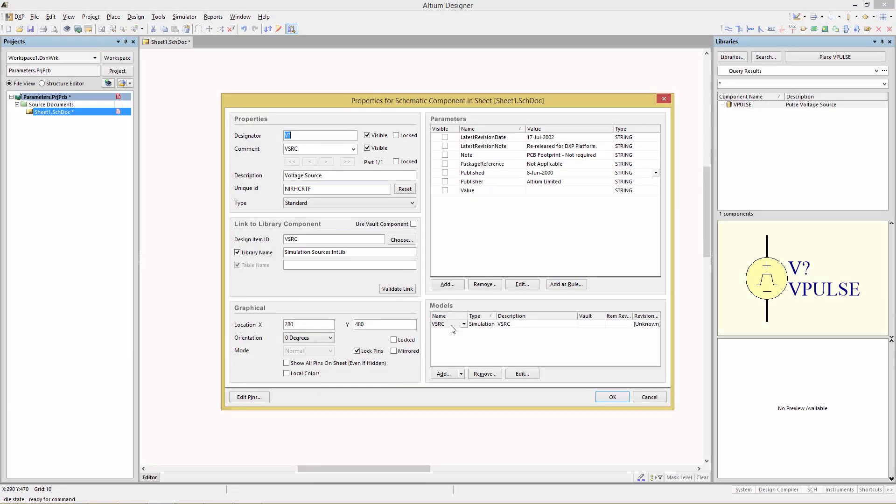
{"action": "left_click", "coordinate": [479, 327]}
{"action": "left_click", "coordinate": [519, 374]}
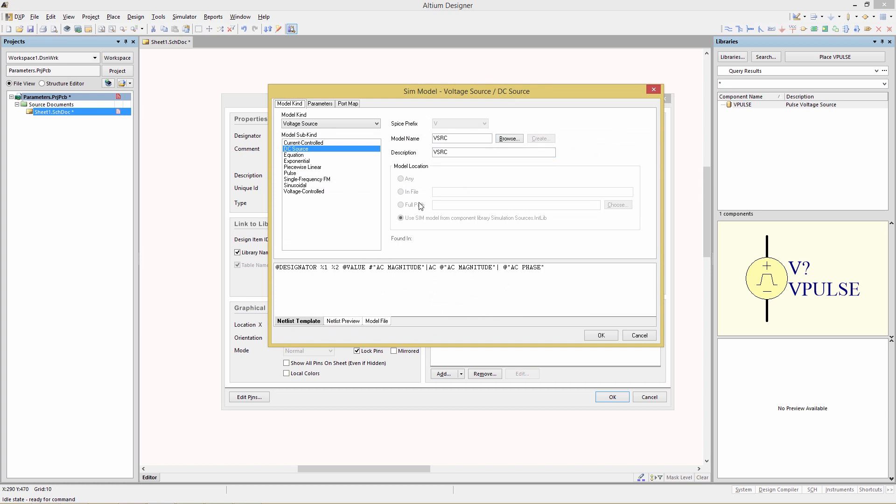
{"action": "left_click", "coordinate": [319, 104]}
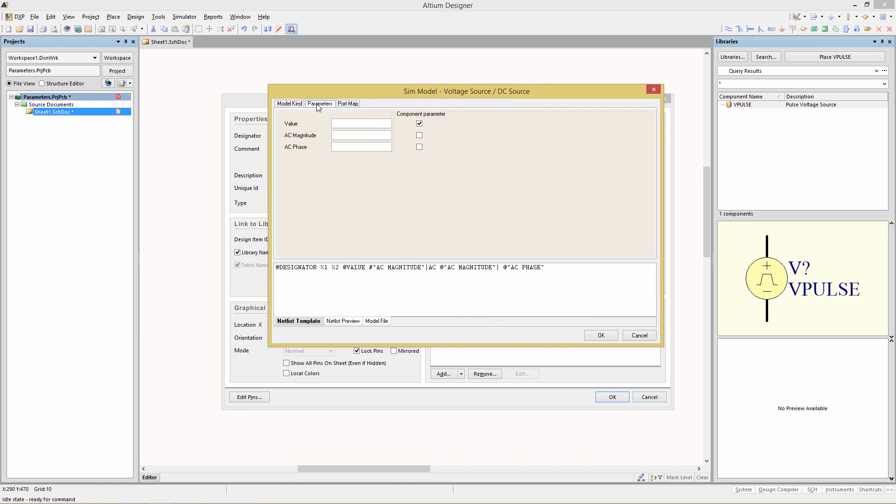
{"action": "left_click", "coordinate": [341, 124]}
{"action": "type", "text": "5V"}
{"action": "left_click", "coordinate": [593, 336]}
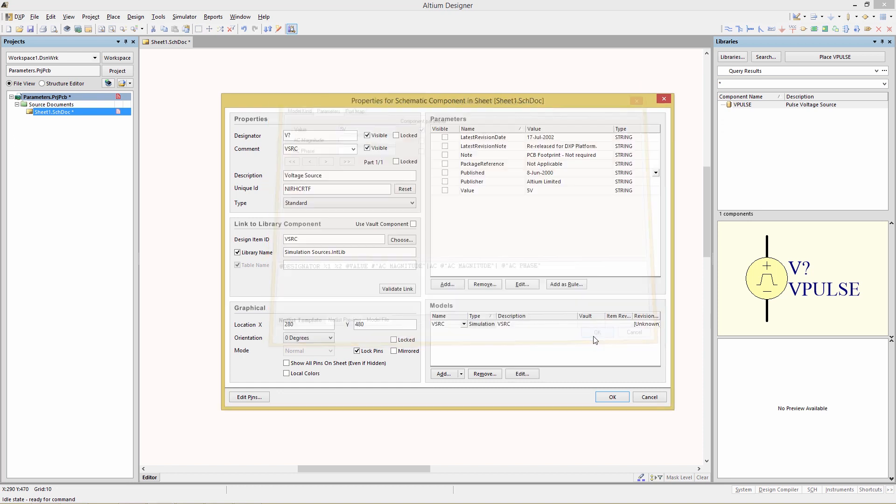
{"action": "left_click", "coordinate": [610, 397]}
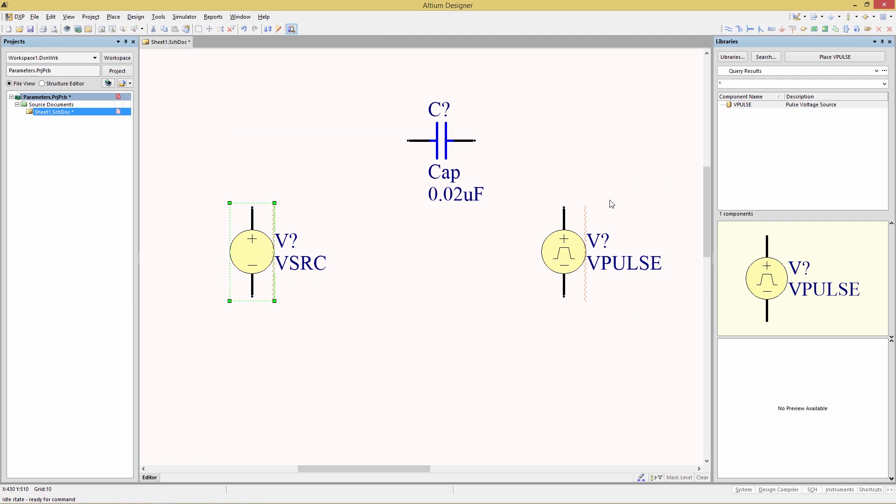
Step: Set the DC Magnitude of the VPULSE source's simulation model to 5V and accept the component properties
{"action": "double_click", "coordinate": [564, 260]}
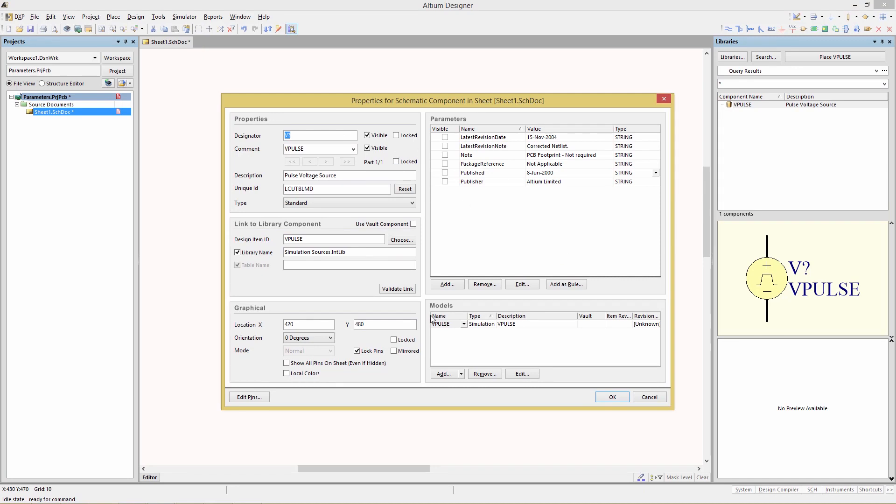
{"action": "left_click", "coordinate": [503, 323]}
{"action": "left_click", "coordinate": [521, 374]}
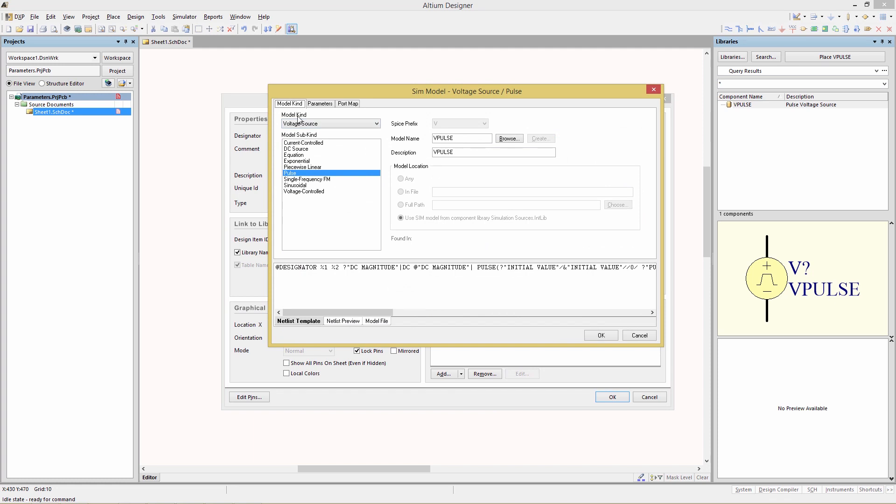
{"action": "left_click", "coordinate": [317, 105]}
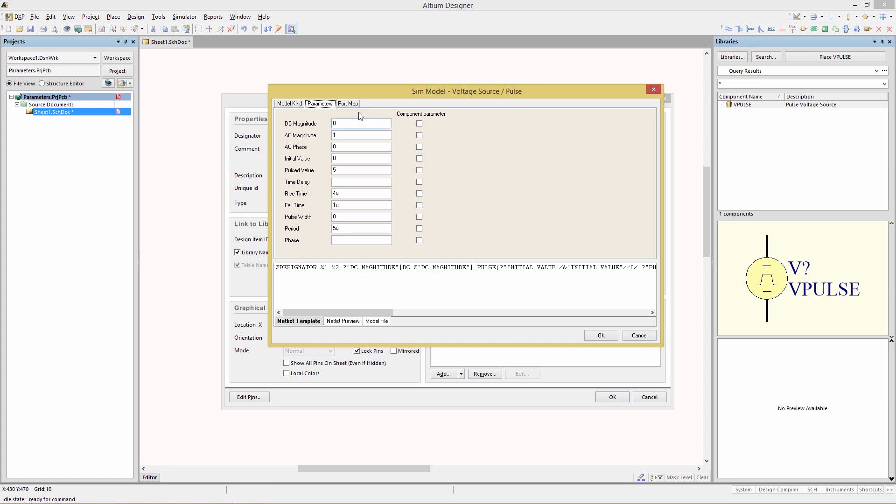
{"action": "left_click", "coordinate": [346, 122]}
{"action": "type", "text": "5V"}
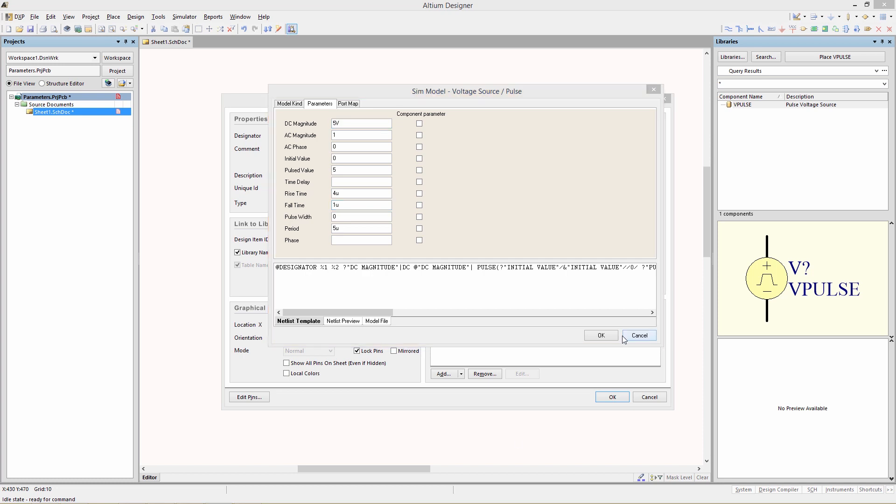
{"action": "left_click", "coordinate": [604, 335]}
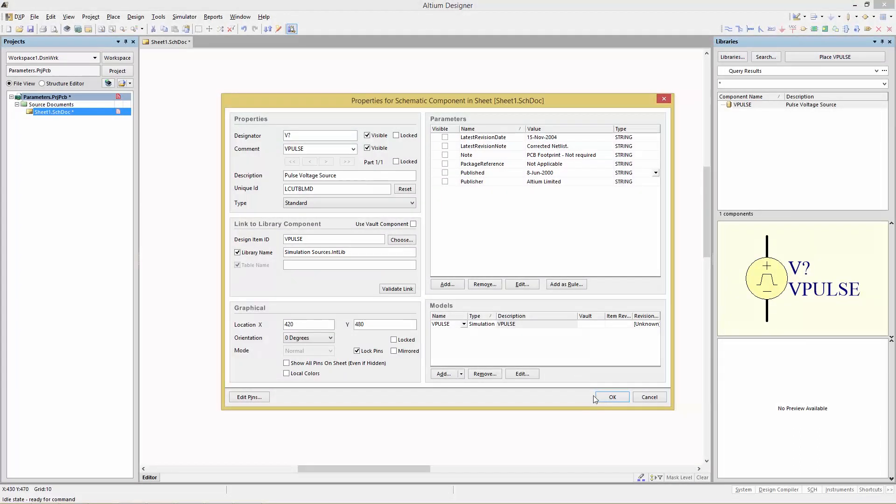
{"action": "left_click", "coordinate": [609, 398]}
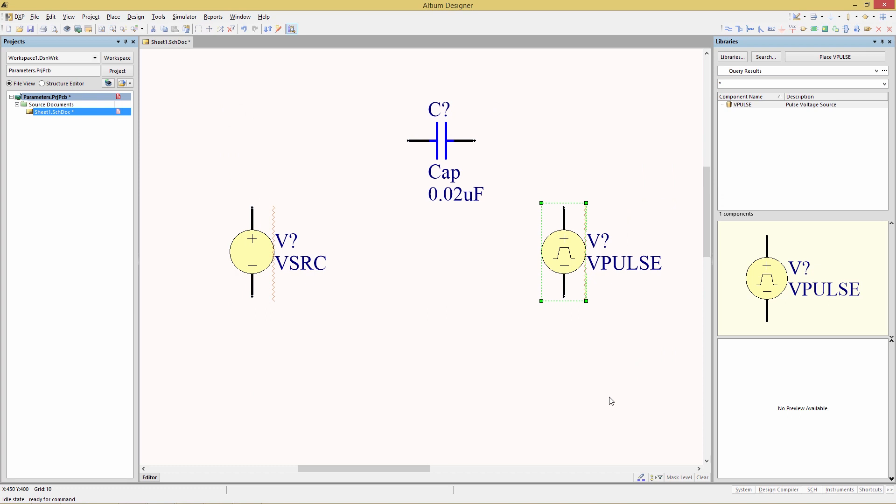
Step: Place the default Diode from Miscellaneous Devices.IntLib on the sheet, below the capacitor and between the two voltage sources
{"action": "left_click", "coordinate": [876, 71]}
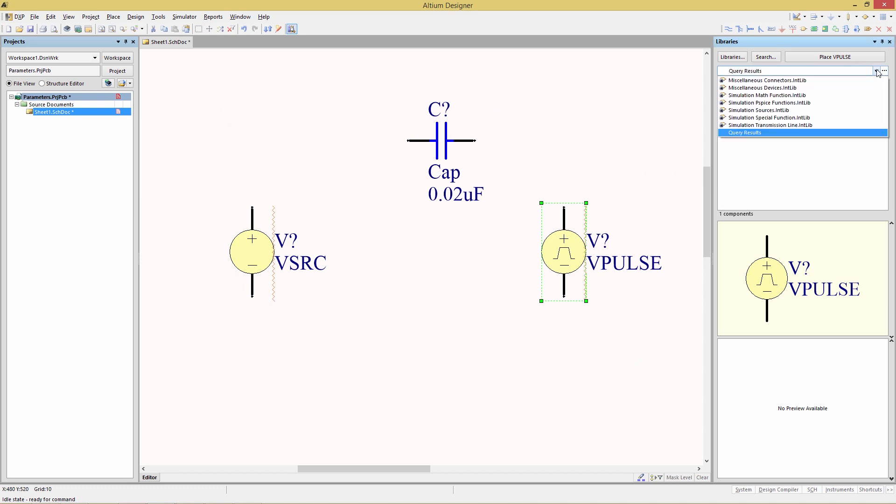
{"action": "left_click", "coordinate": [793, 87]}
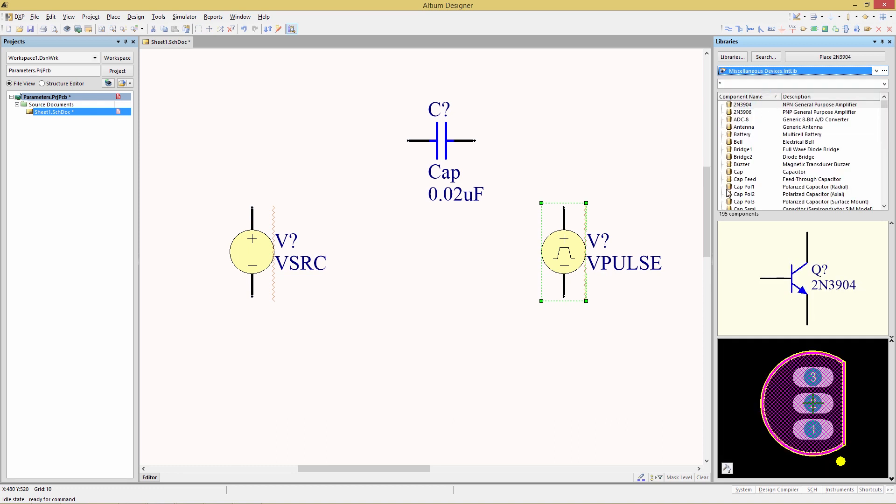
{"action": "scroll", "coordinate": [877, 140], "scroll_direction": "down", "scroll_amount": 4}
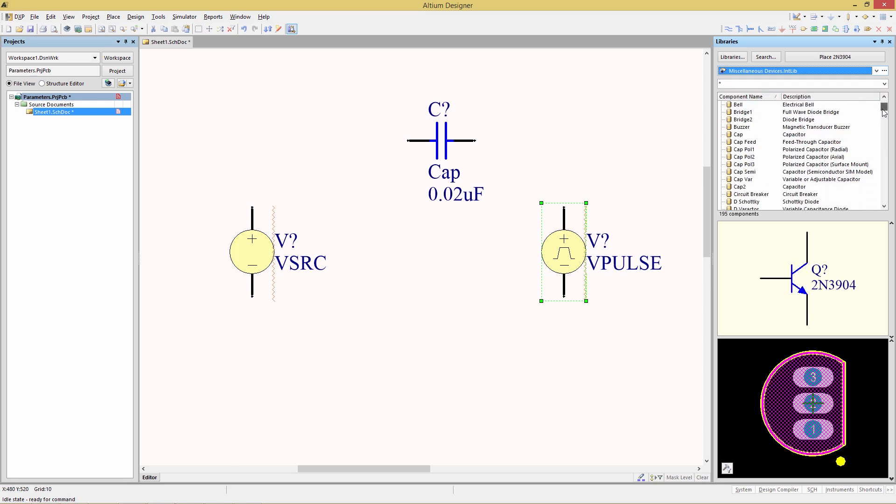
{"action": "left_click", "coordinate": [742, 186]}
{"action": "left_click_drag", "start_coordinate": [730, 187], "coordinate": [424, 354]}
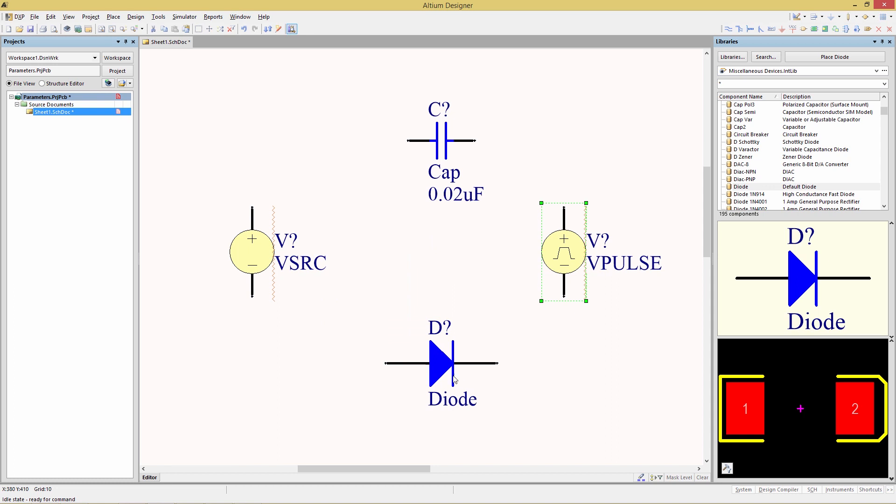
Step: Examine the available sub-kinds and the parameters of the diode's simulation model, leaving the model unchanged
{"action": "double_click", "coordinate": [440, 364]}
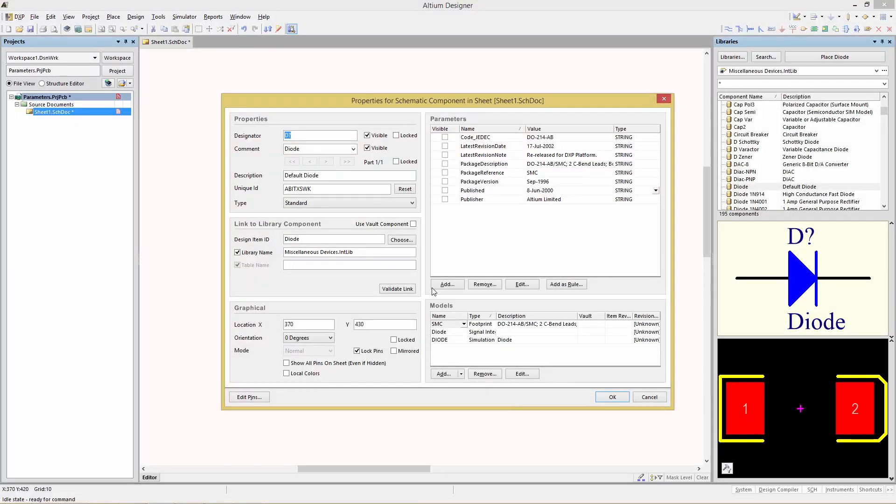
{"action": "left_click_drag", "start_coordinate": [497, 317], "coordinate": [552, 317]}
{"action": "left_click", "coordinate": [471, 339]}
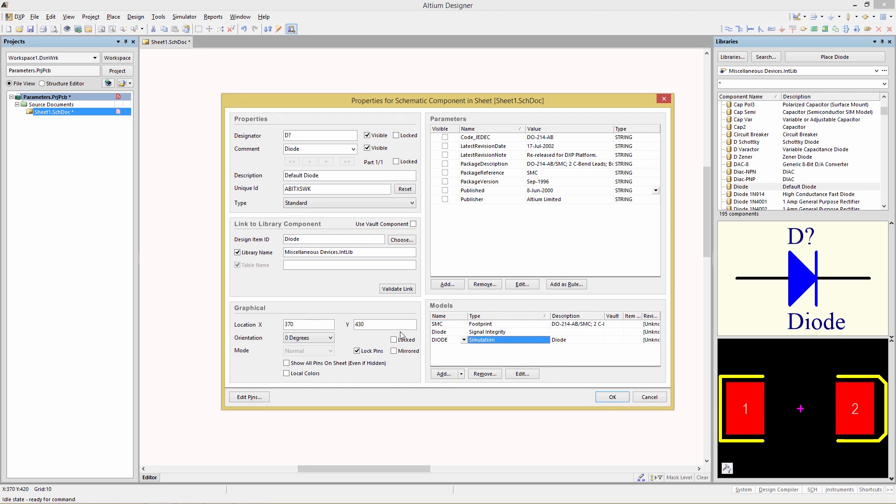
{"action": "left_click", "coordinate": [520, 374]}
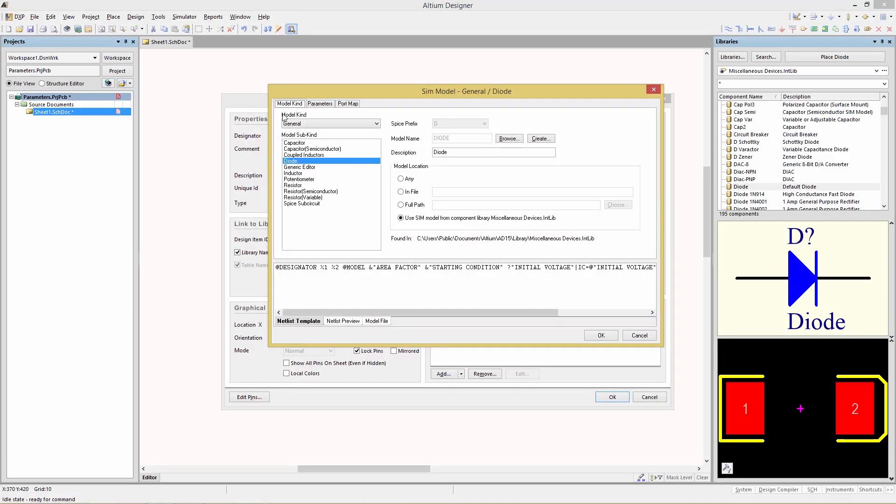
{"action": "left_click", "coordinate": [292, 149]}
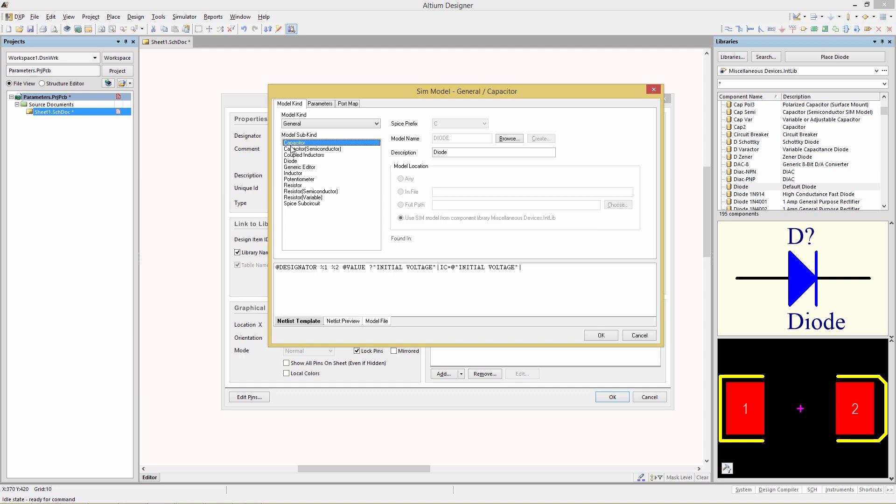
{"action": "left_click", "coordinate": [301, 198]}
{"action": "left_click", "coordinate": [299, 179]}
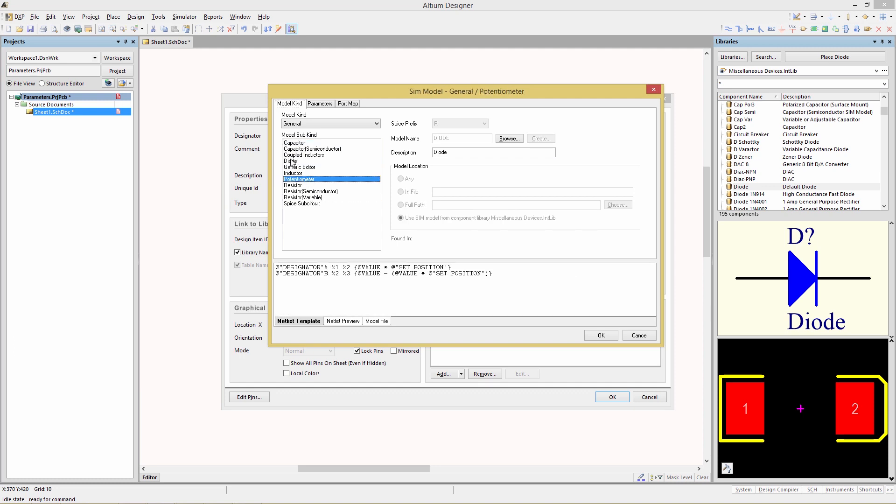
{"action": "left_click", "coordinate": [292, 161]}
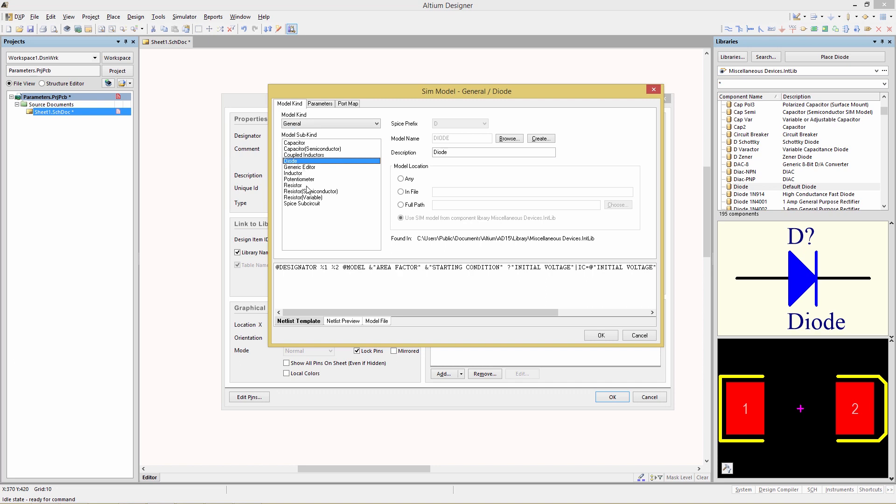
{"action": "left_click", "coordinate": [318, 104]}
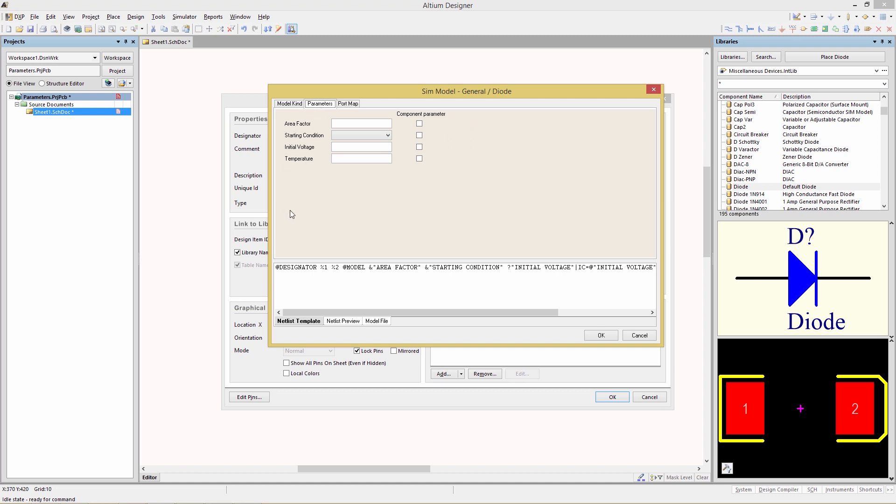
{"action": "left_click", "coordinate": [636, 335]}
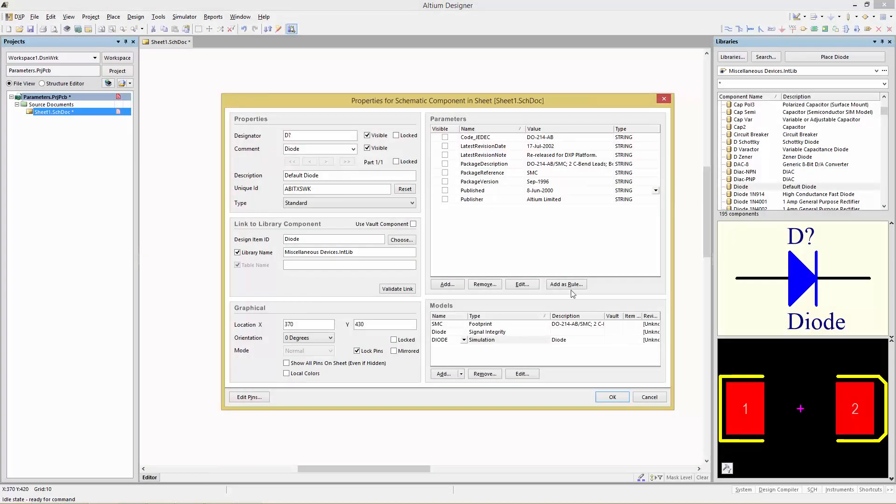
{"action": "left_click", "coordinate": [615, 397]}
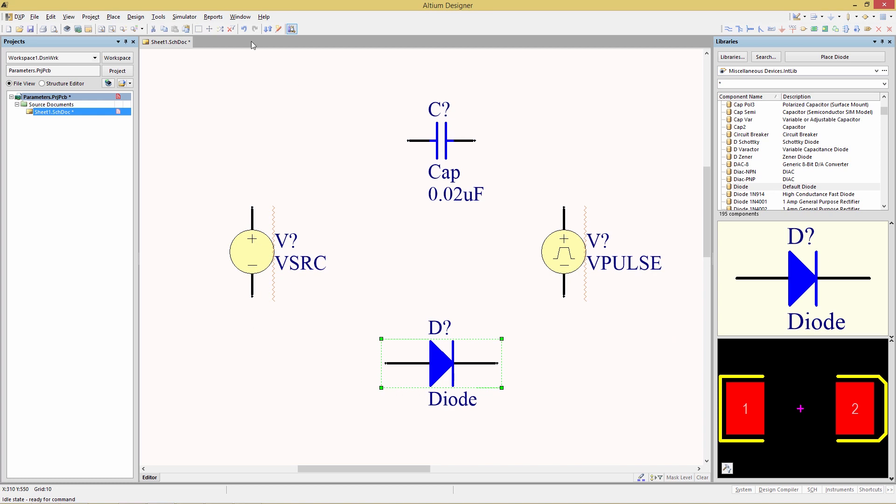
Step: Annotate the schematic quietly, accept the designator changes, and deselect the diode
{"action": "left_click", "coordinate": [158, 17]}
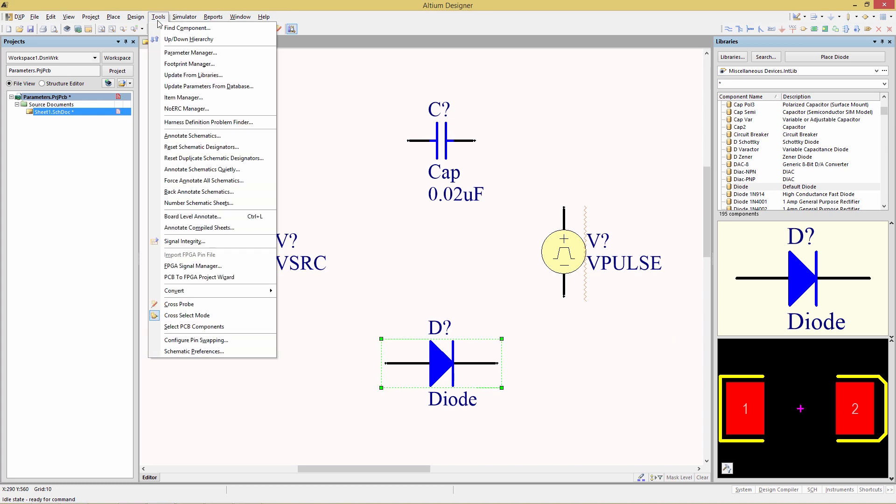
{"action": "left_click", "coordinate": [190, 170]}
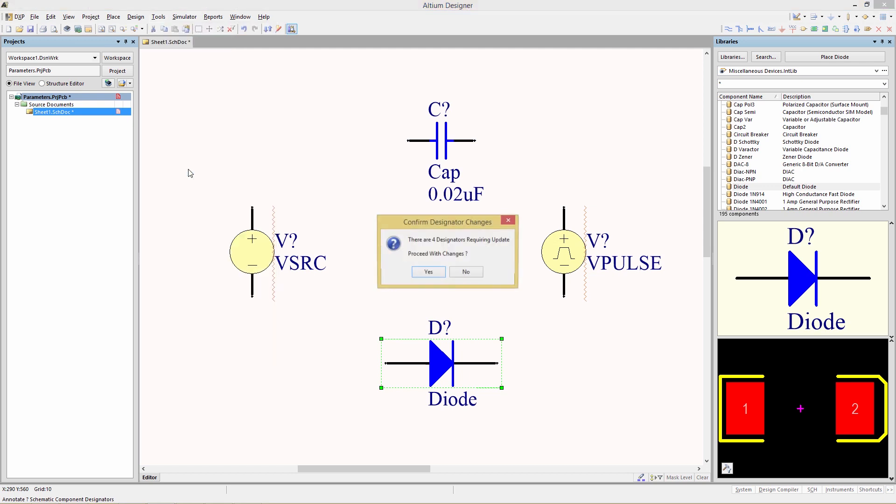
{"action": "left_click", "coordinate": [429, 274]}
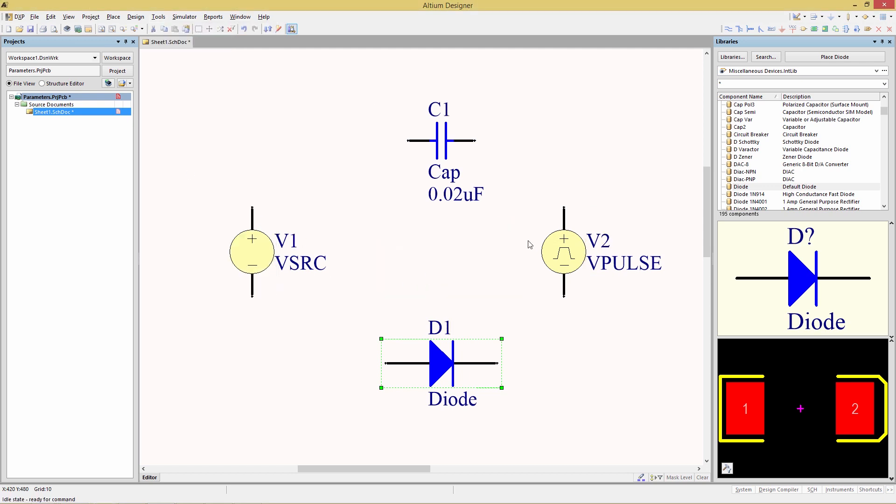
{"action": "left_click", "coordinate": [502, 267]}
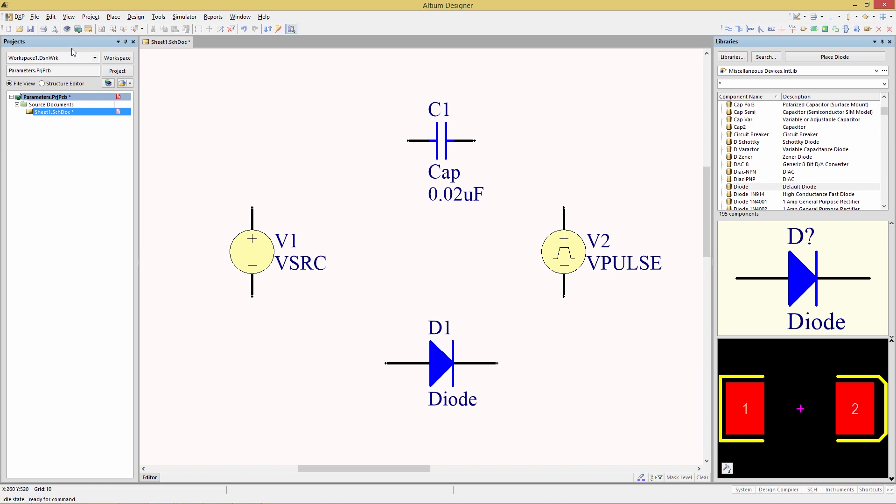
Step: Save all documents, naming the schematic sheet Parameters in the Parameters folder
{"action": "left_click", "coordinate": [34, 17]}
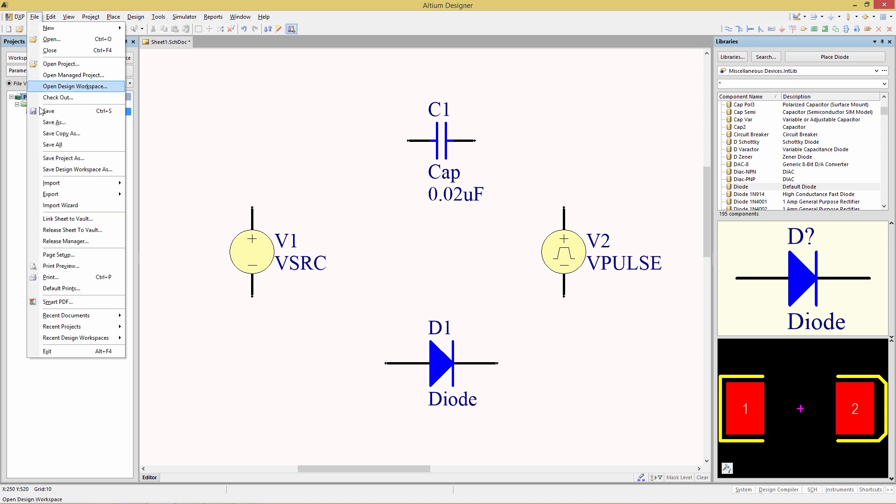
{"action": "left_click", "coordinate": [58, 145]}
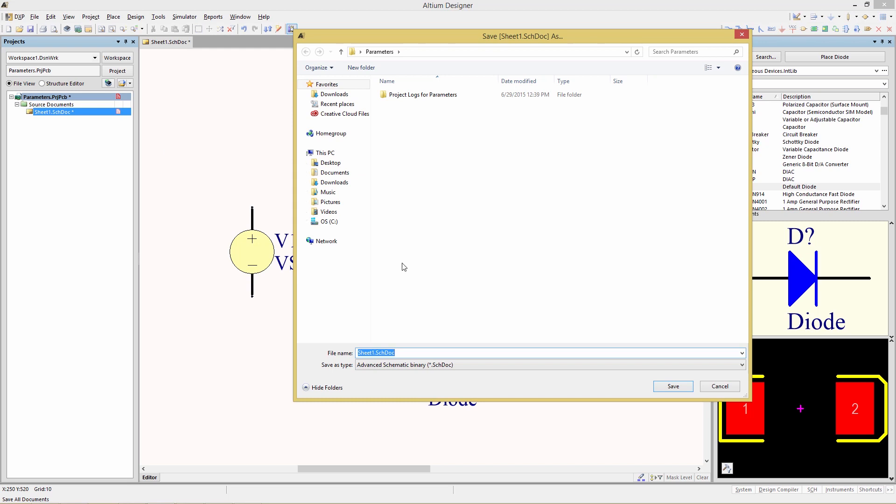
{"action": "type", "text": "Parameters"}
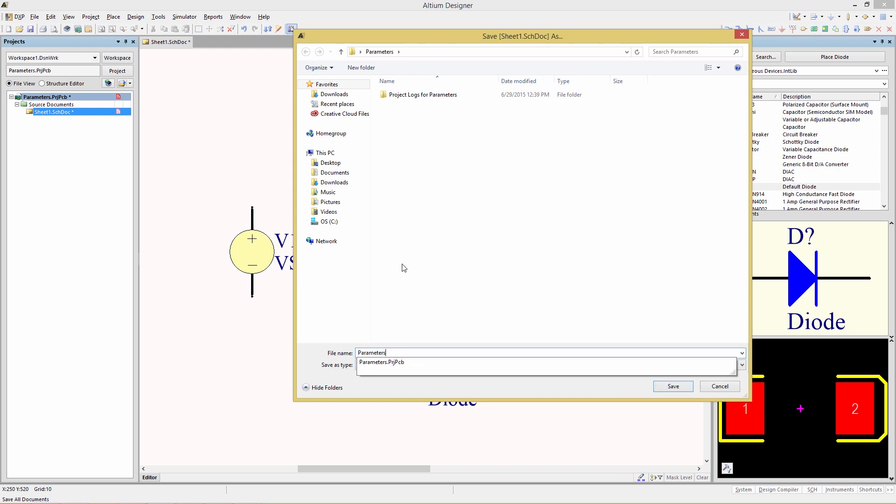
{"action": "key", "text": "Return"}
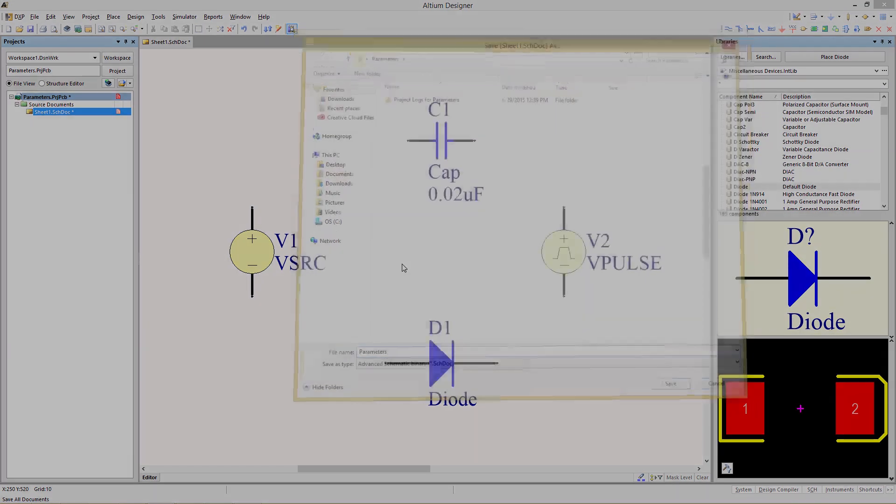